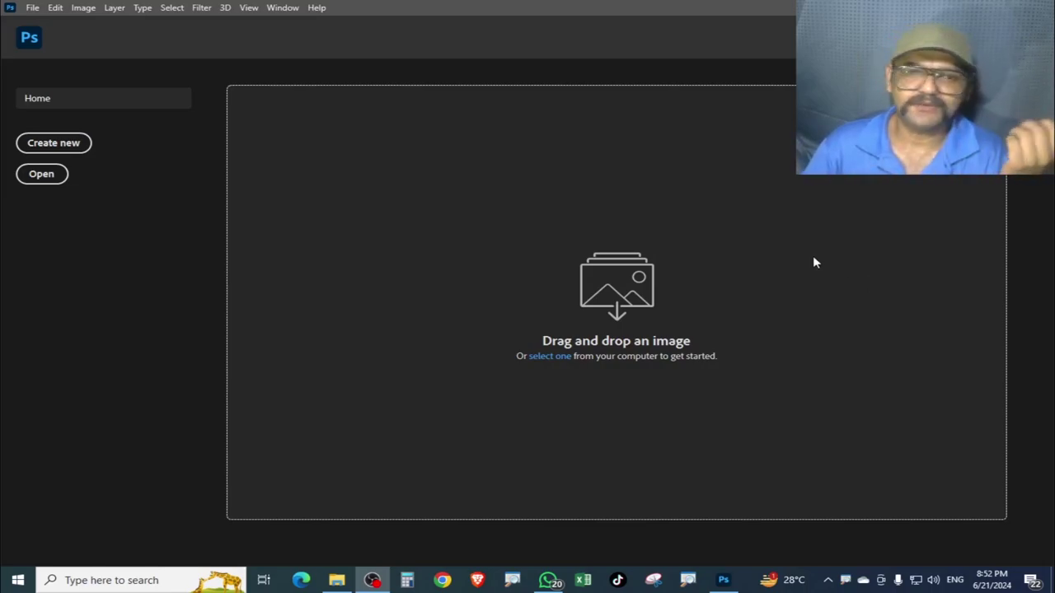
Bring up the Open dialog and go into the Pics folder
click(47, 178)
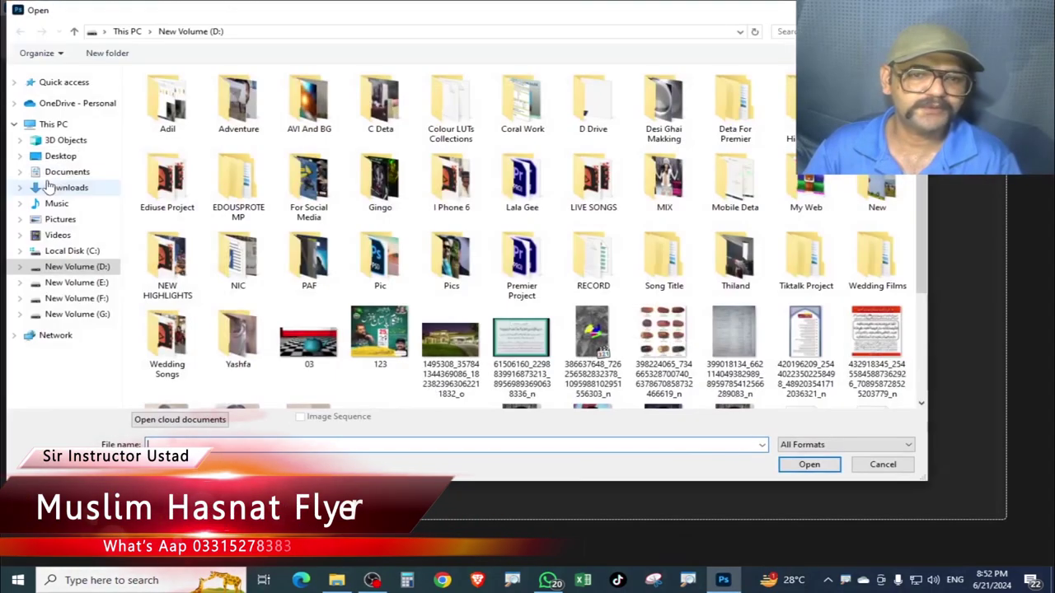
scroll(675, 342, down, 2)
scroll(663, 345, up, 2)
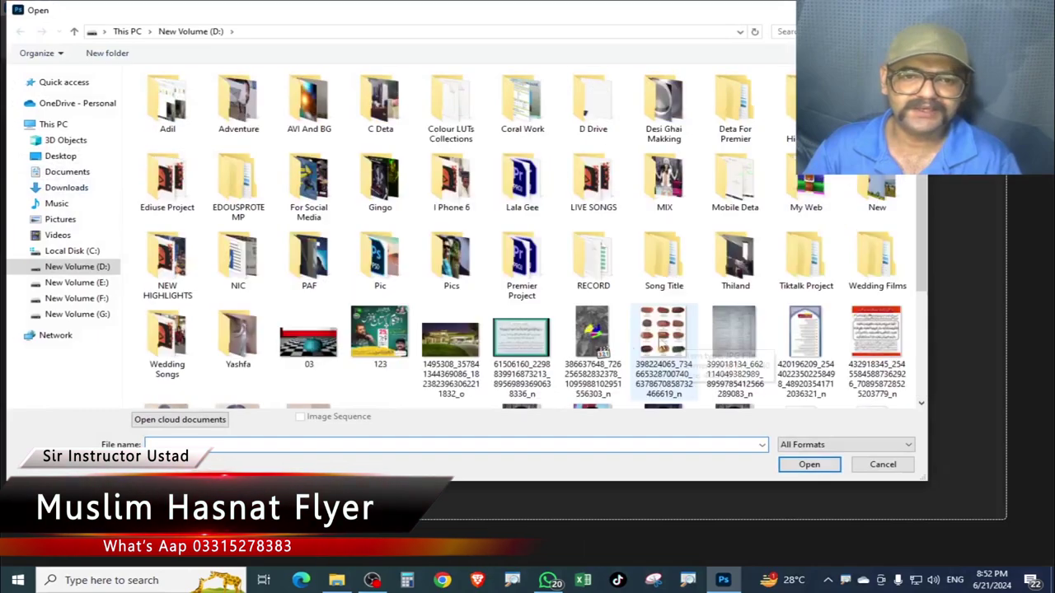
double_click(451, 257)
scroll(340, 121, down, 3)
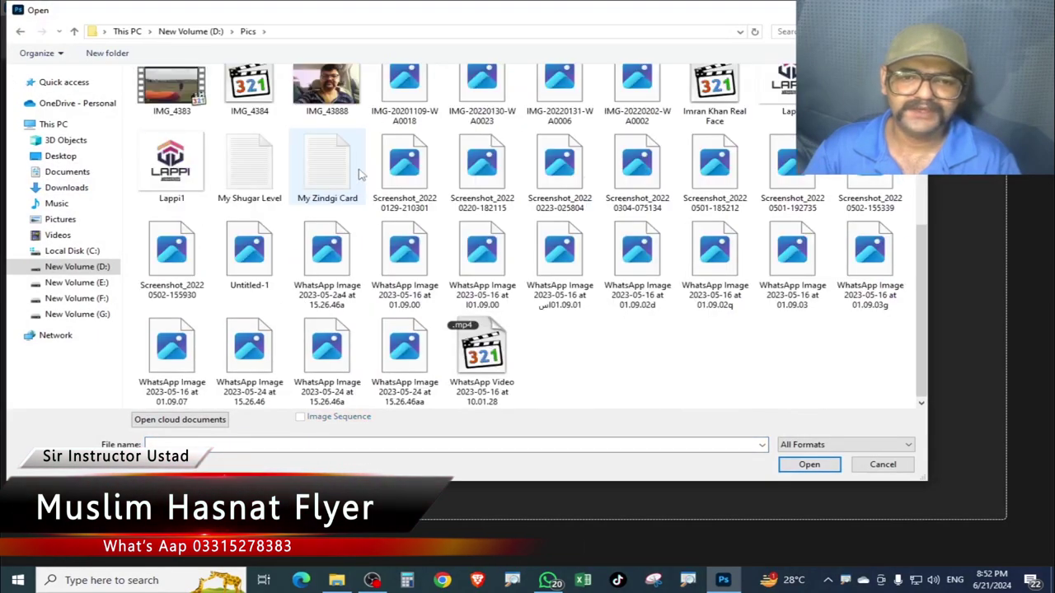
scroll(494, 164, up, 2)
scroll(531, 177, up, 2)
Select photos 123, 01, 02 and three portraits, and open them together
click(482, 103)
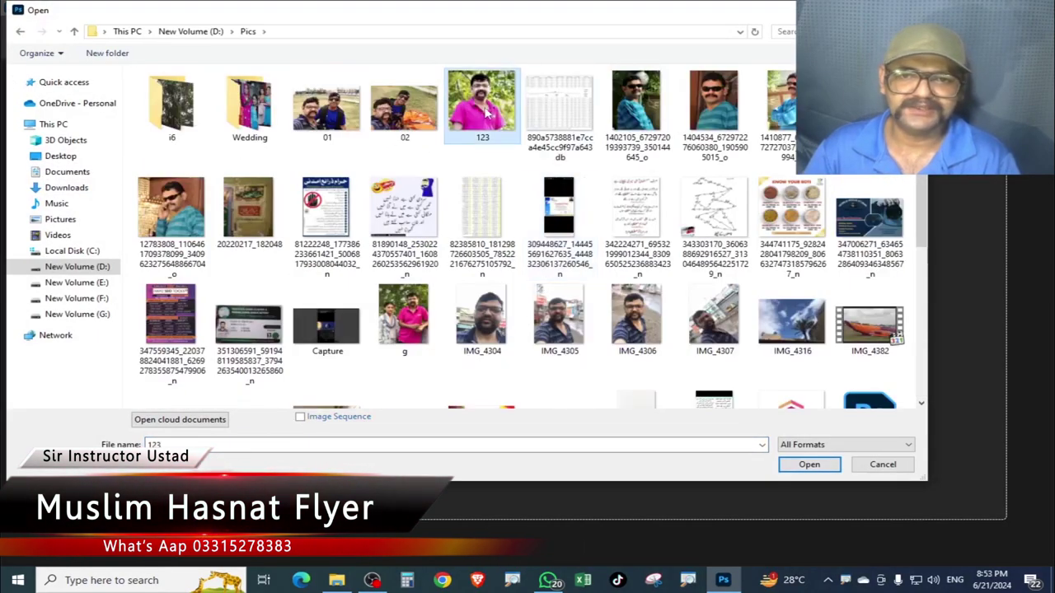
ctrl+click(713, 103)
ctrl+click(775, 107)
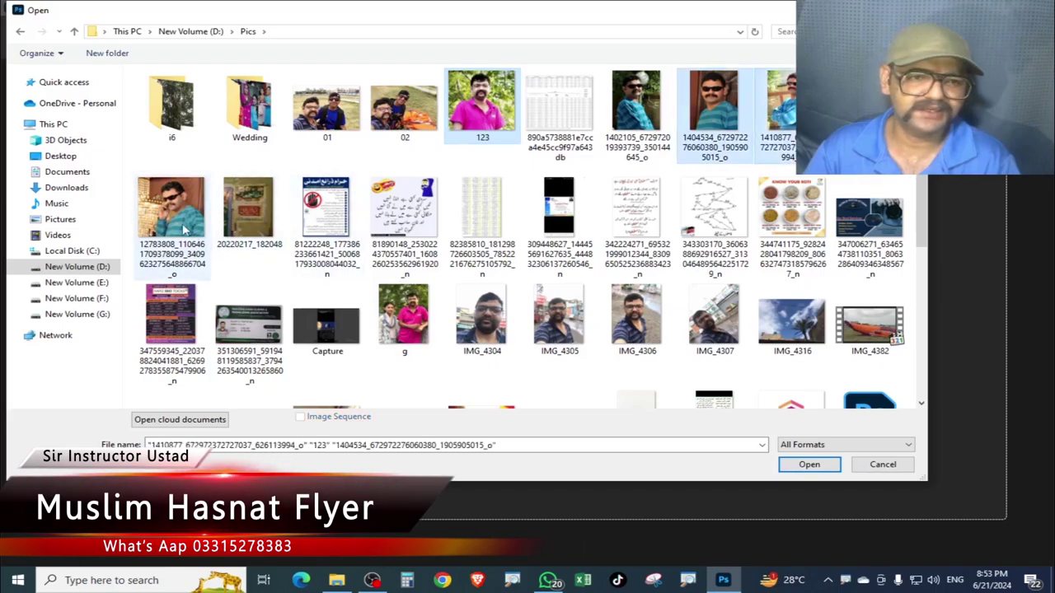
ctrl+click(171, 213)
ctrl+click(397, 123)
ctrl+click(327, 106)
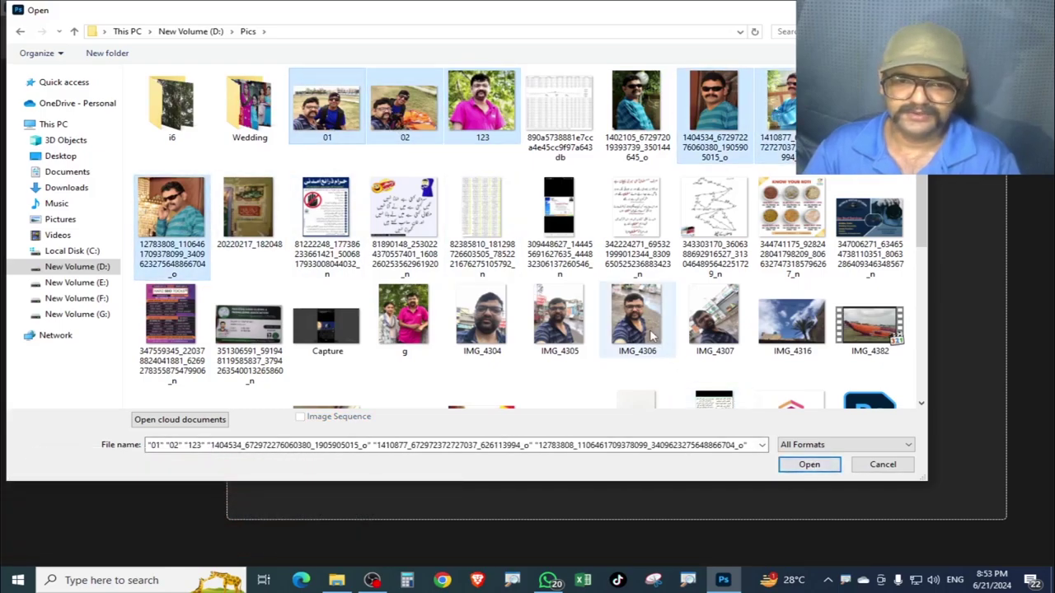
click(809, 465)
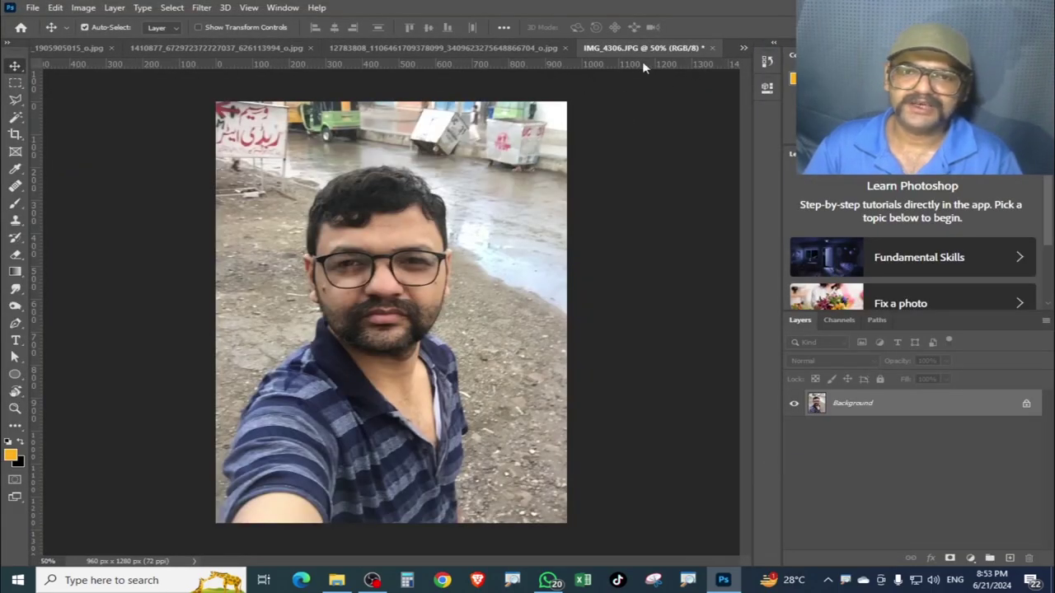
Close every photo tab to get back to the Home screen
click(309, 48)
click(252, 48)
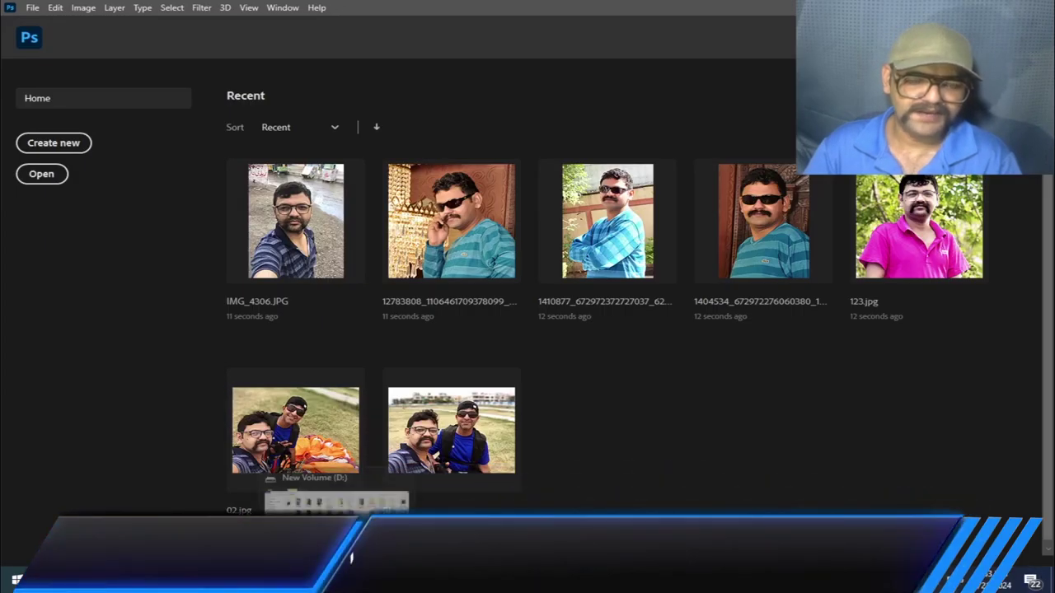
Drag the IMG_1448 copies from the New Volume (D:) window into Photoshop
click(338, 499)
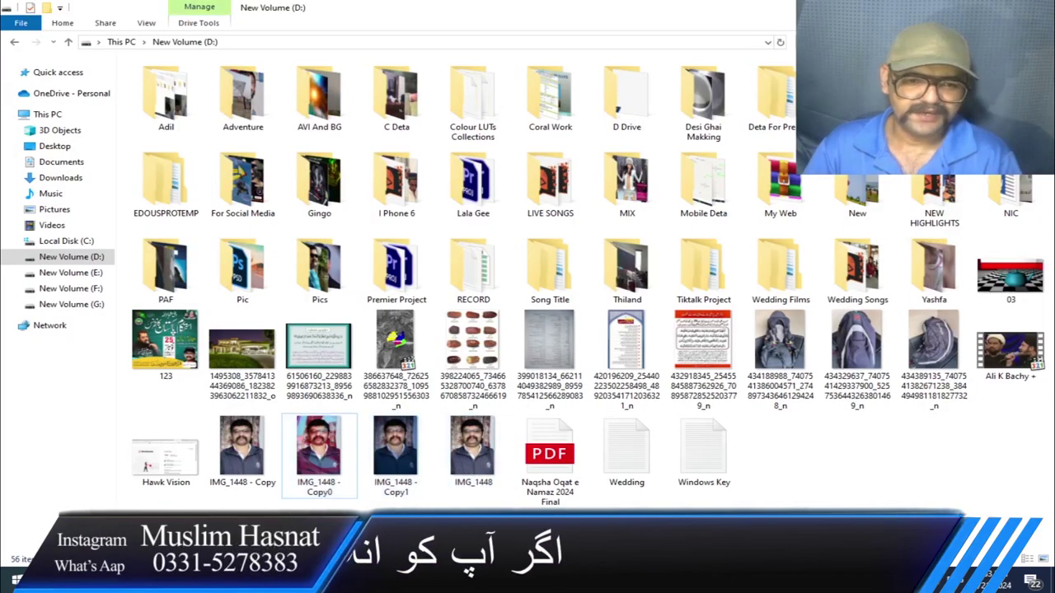
drag(506, 511, 246, 489)
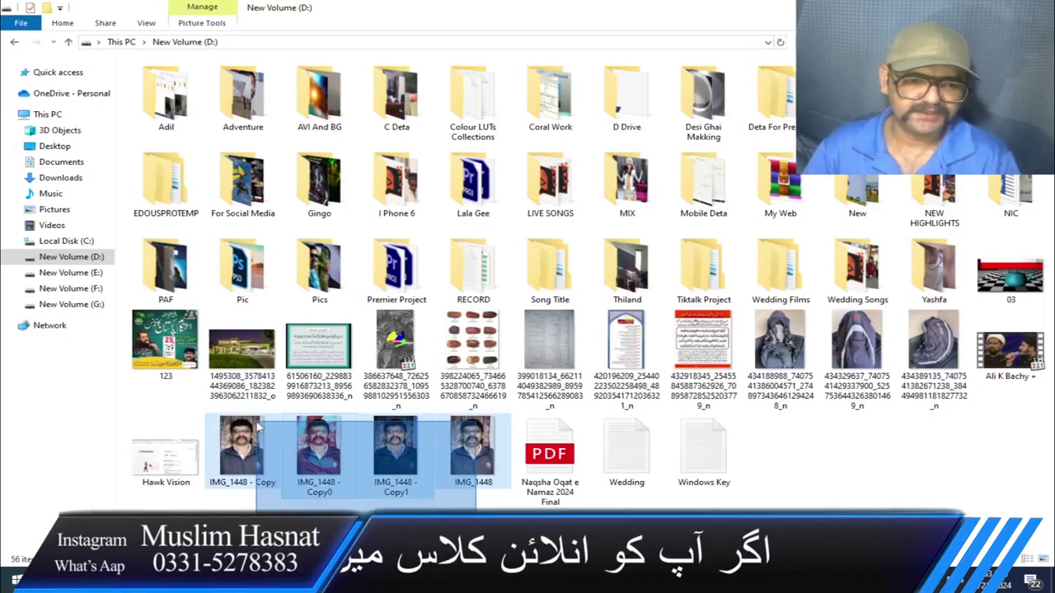
drag(245, 447, 262, 466)
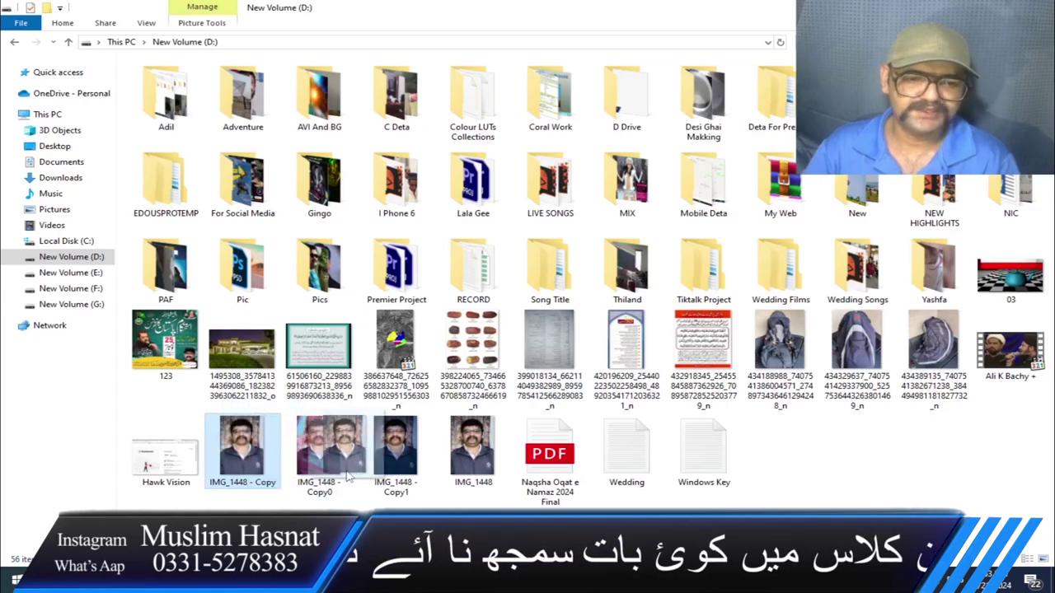
mouse_move(262, 466)
mouse_down()
mouse_move(484, 377)
mouse_move(702, 421)
mouse_up()
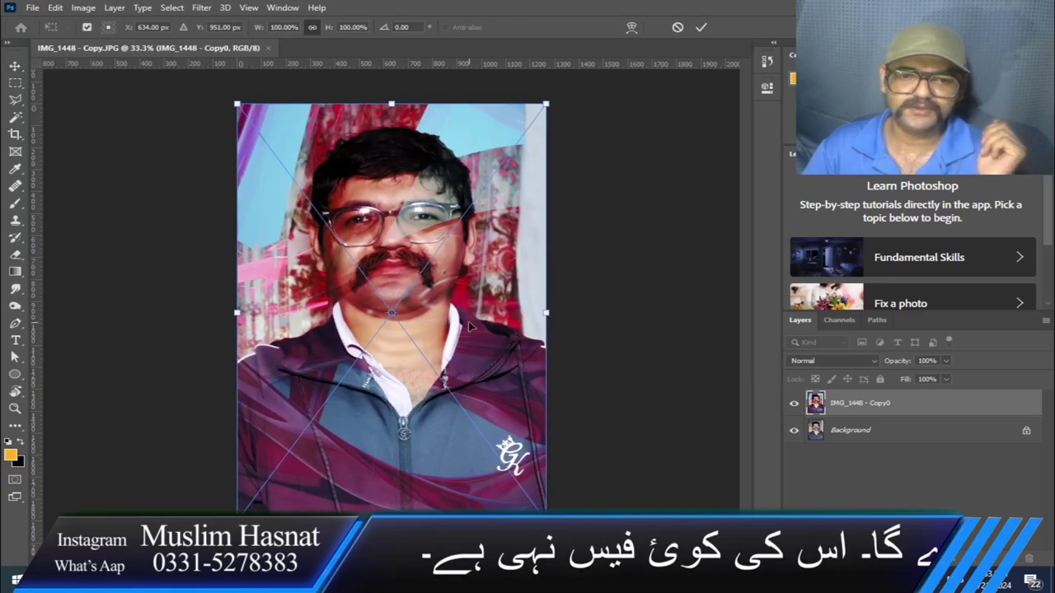
Commit the placed IMG_1448 - Copy0 layer and hide it
key(Return)
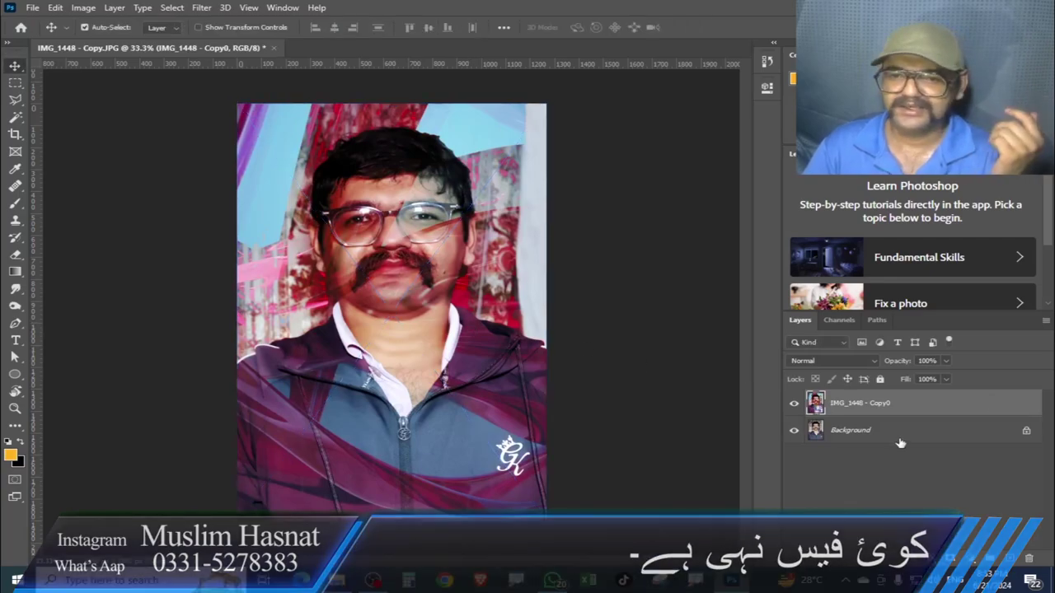
click(793, 403)
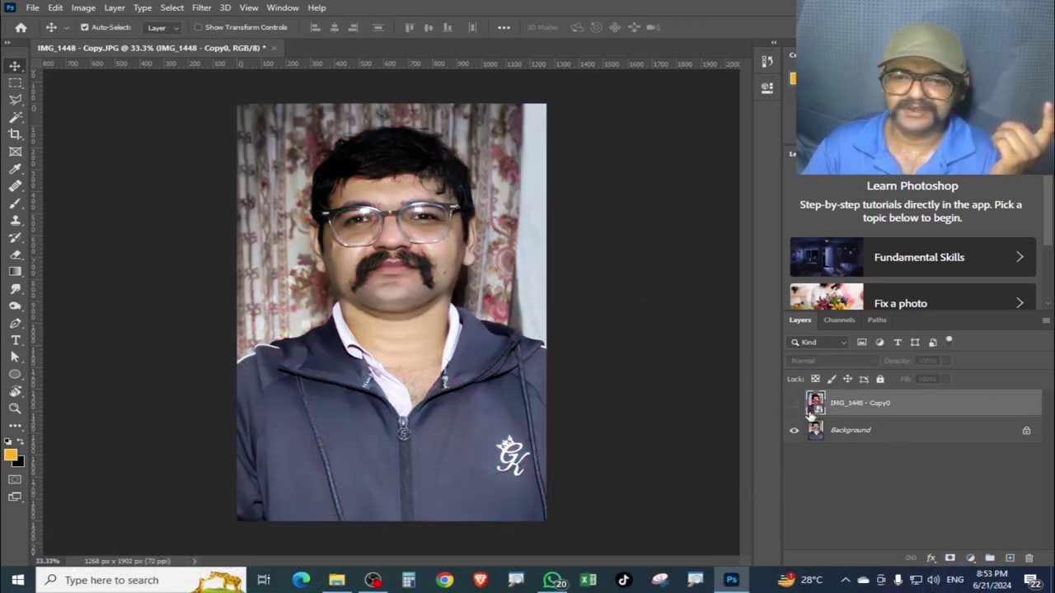
click(793, 403)
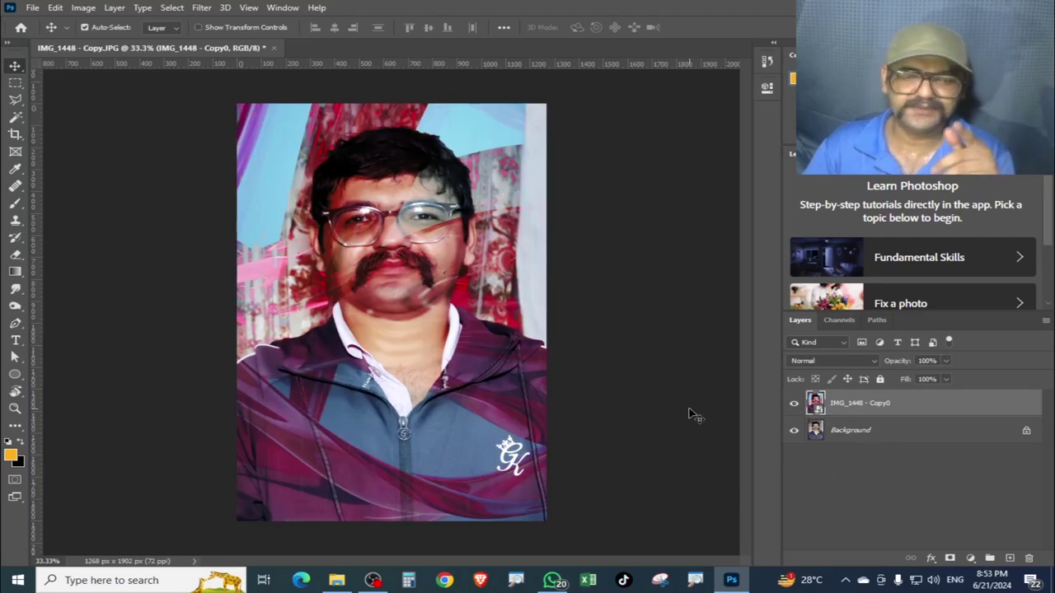
key(ctrl+comma)
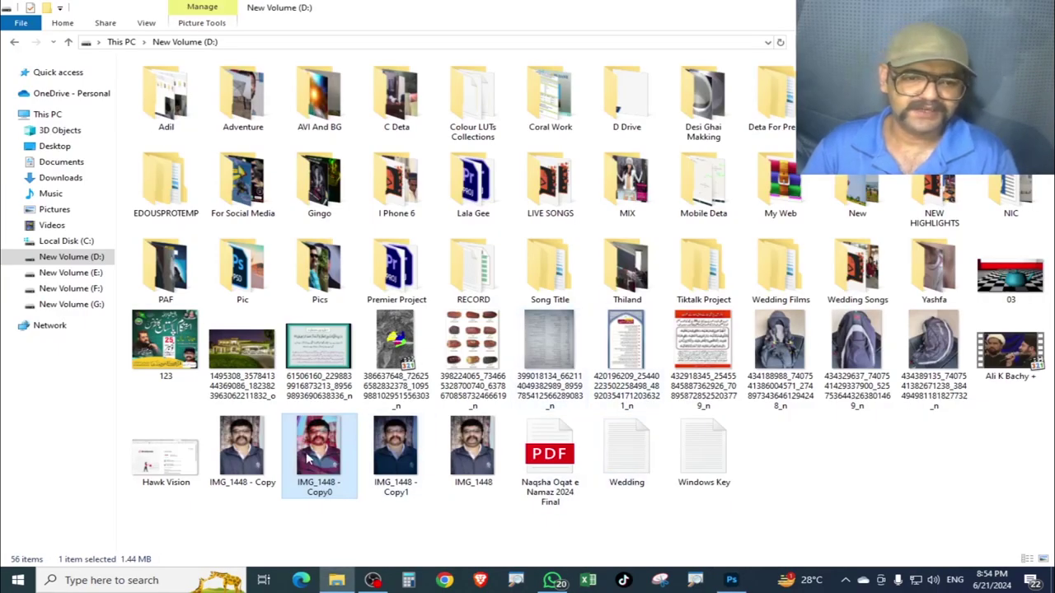
Open IMG_1448 - Copy0.jpg as a separate document, then return to File Explorer
mouse_move(320, 452)
mouse_down()
mouse_move(330, 512)
mouse_move(443, 52)
mouse_move(413, 48)
mouse_up()
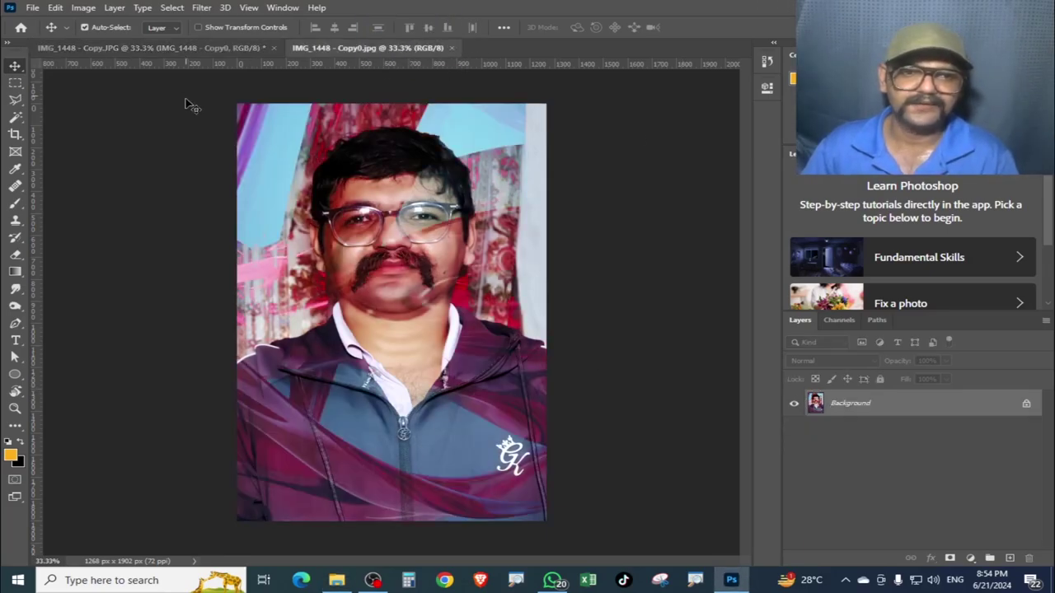
mouse_move(188, 104)
mouse_down()
mouse_move(236, 52)
mouse_move(511, 347)
mouse_up()
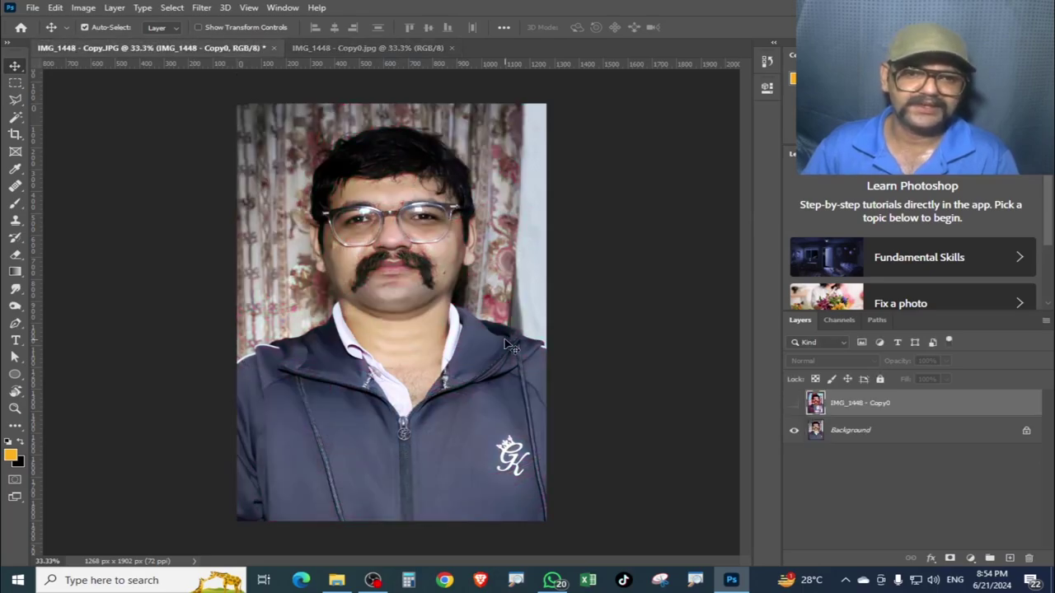
click(375, 50)
key(alt+Tab)
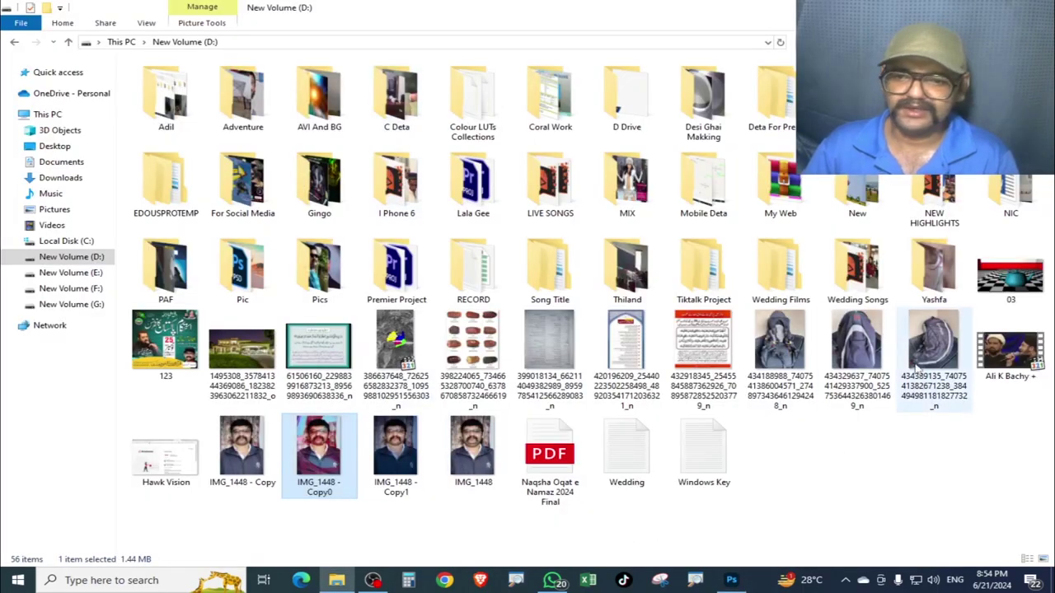
Select the three backpack thumbnails and drag them onto Photoshop's tab bar
click(782, 350)
ctrl+click(933, 346)
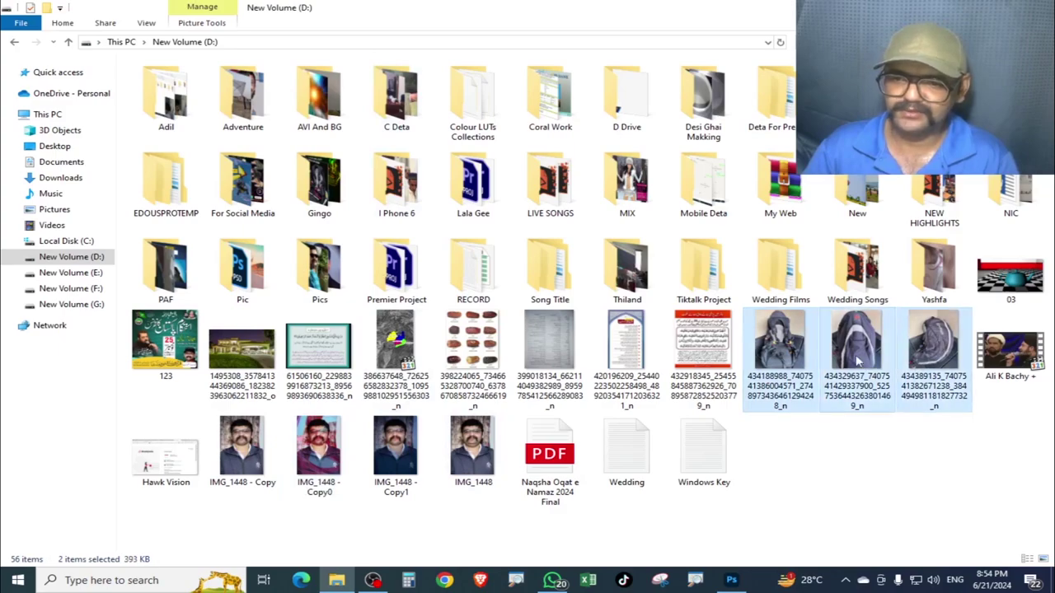
mouse_move(772, 350)
mouse_down()
mouse_move(536, 12)
mouse_move(543, 47)
mouse_up()
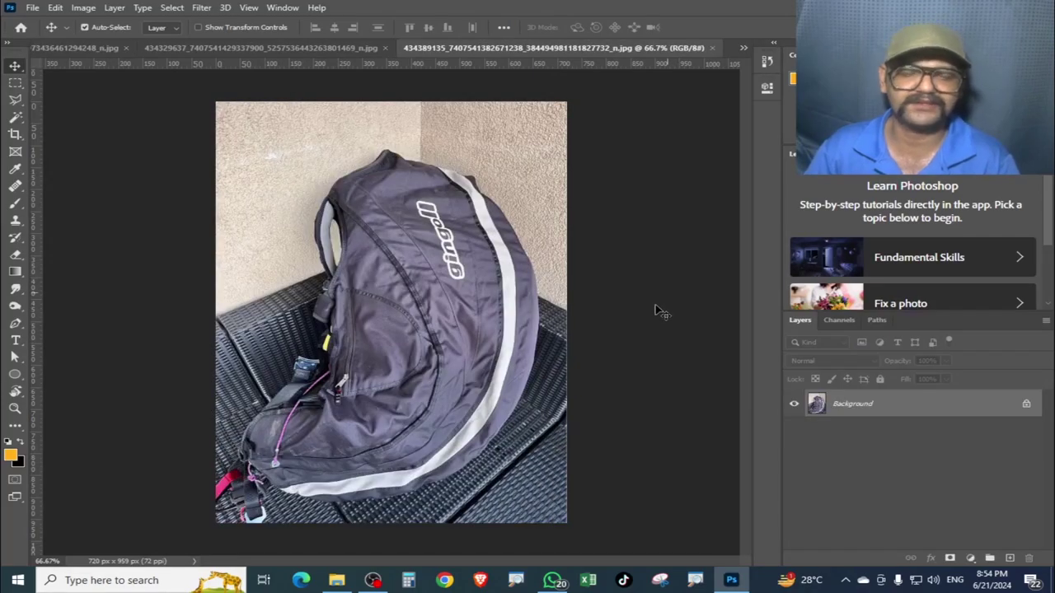
Flip through the front, harness and side-view backpack photo tabs
click(357, 51)
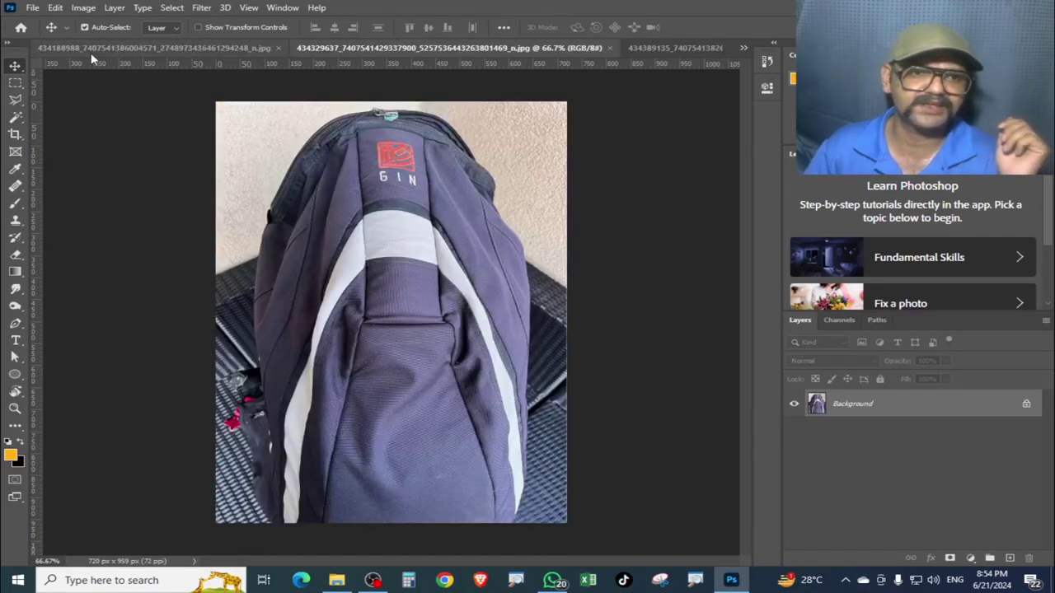
click(82, 48)
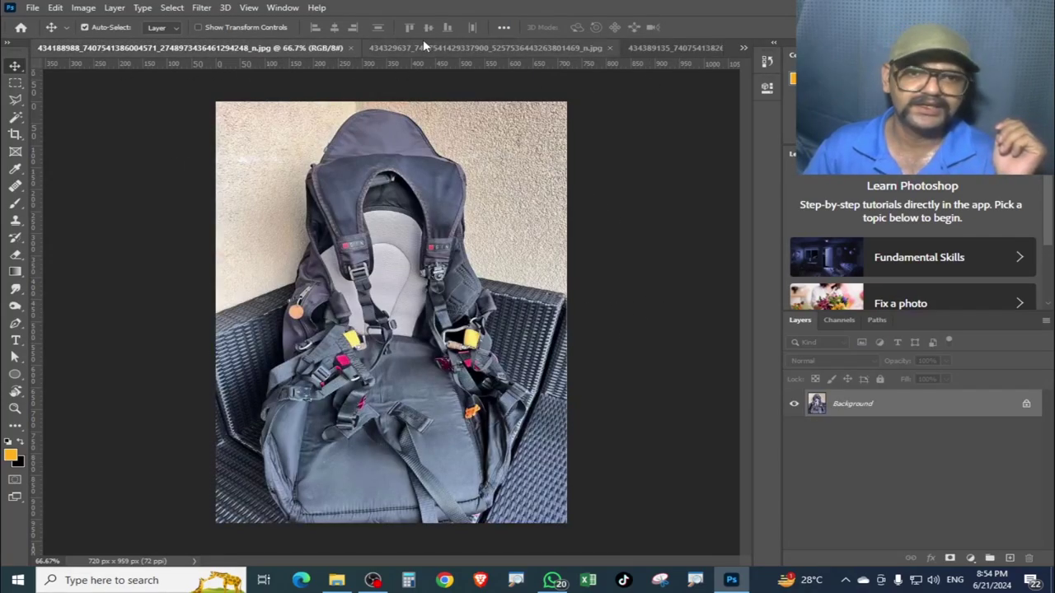
click(461, 48)
click(661, 48)
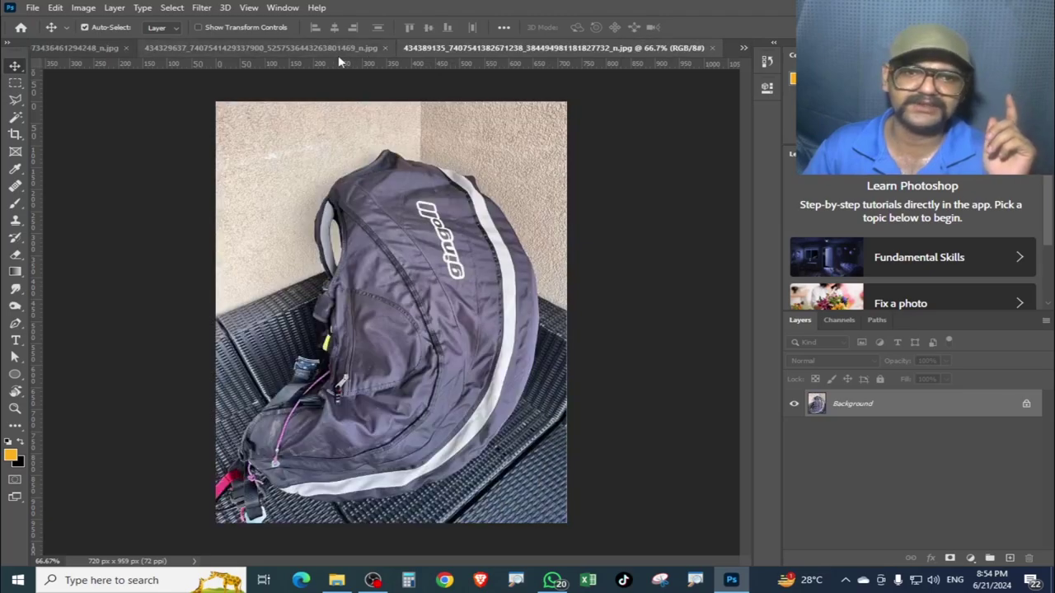
click(237, 51)
click(81, 49)
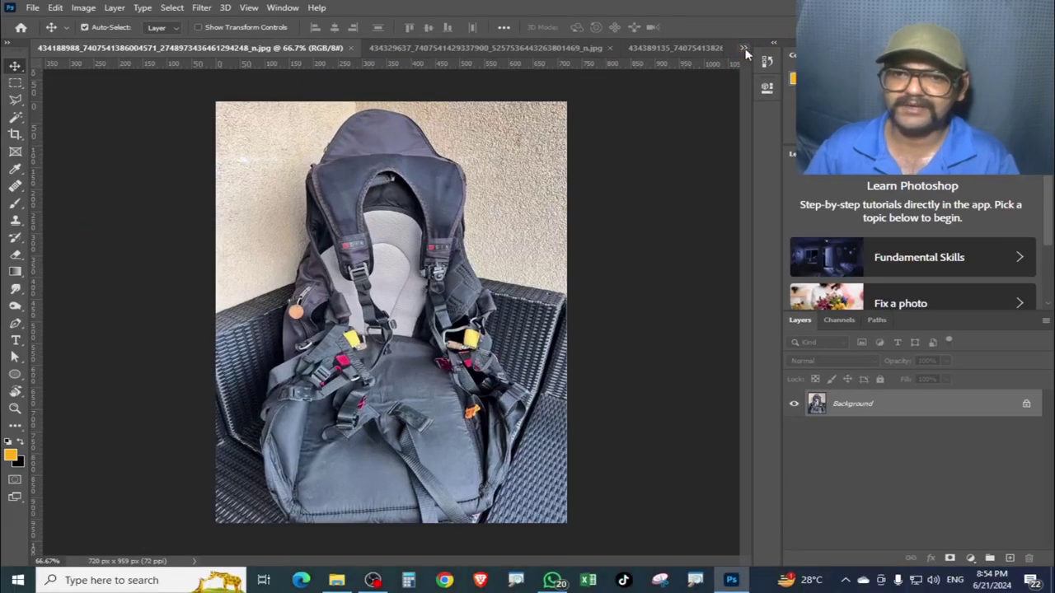
Use the tab overflow list to reach the side-view photo, then IMG_1448 - Copy
click(740, 47)
click(787, 110)
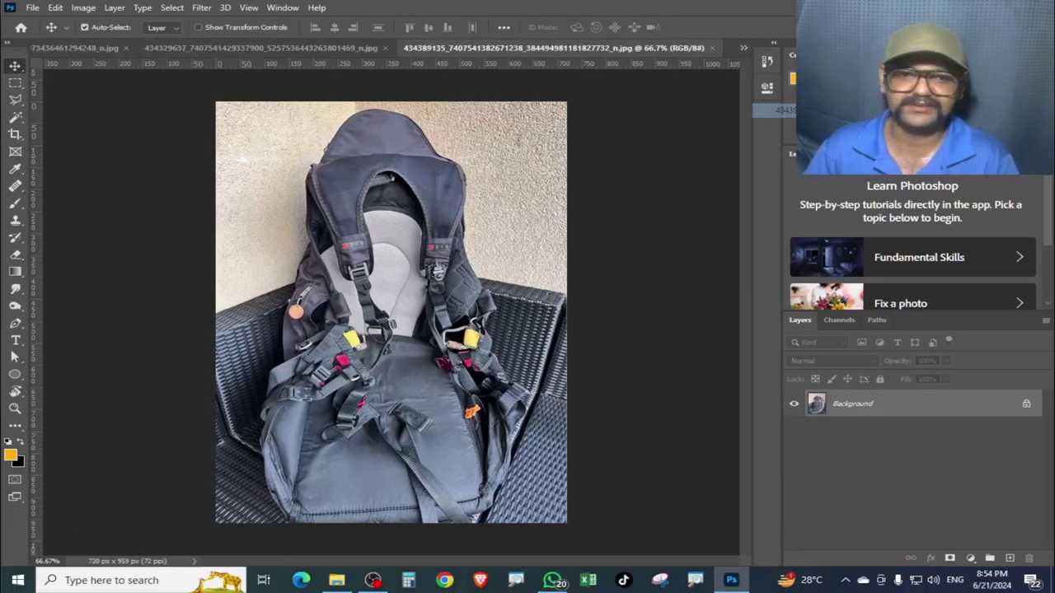
click(745, 49)
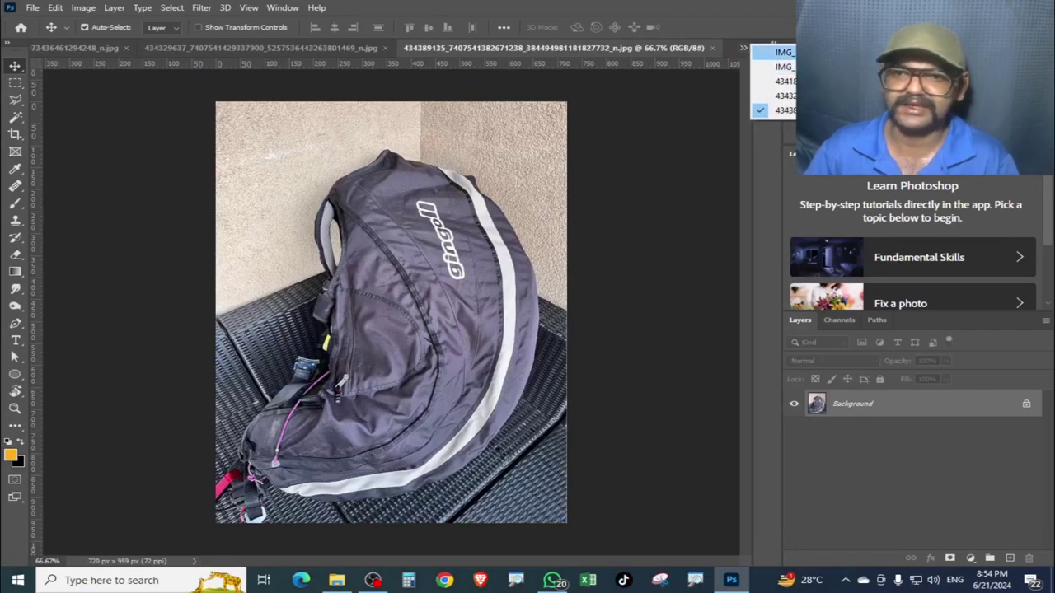
click(778, 58)
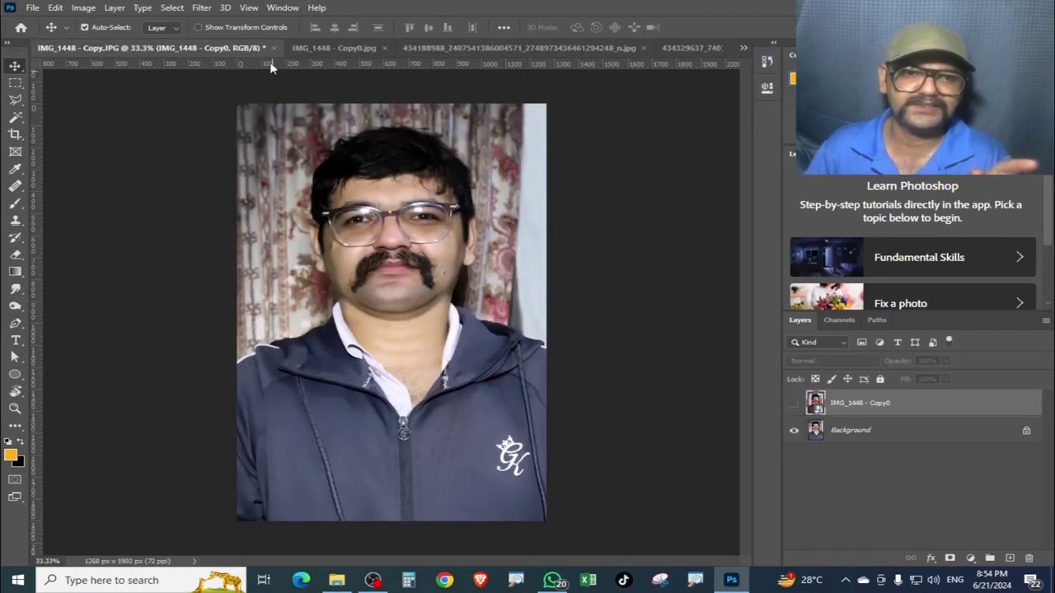
Stack two documents one above the other with the 2-up Horizontal arrangement
click(283, 8)
mouse_move(333, 9)
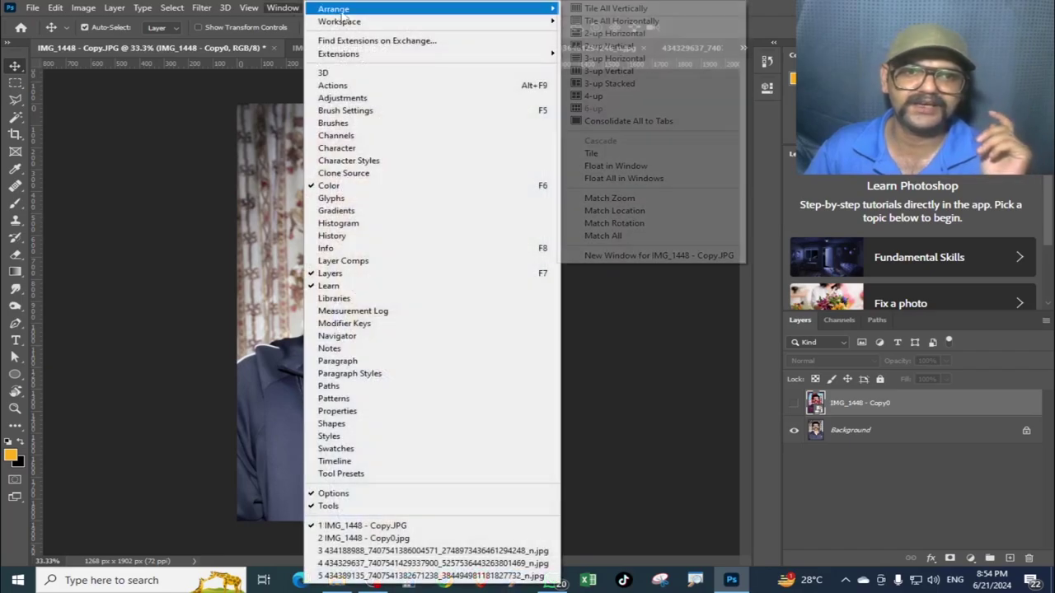
click(669, 37)
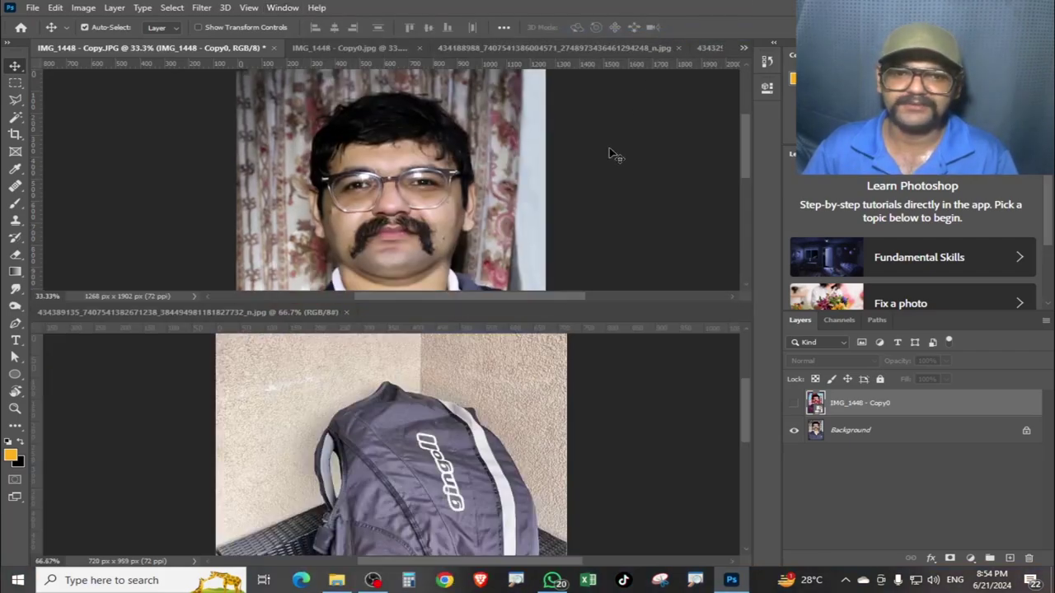
mouse_move(746, 147)
mouse_down()
mouse_move(750, 201)
mouse_move(750, 161)
mouse_up()
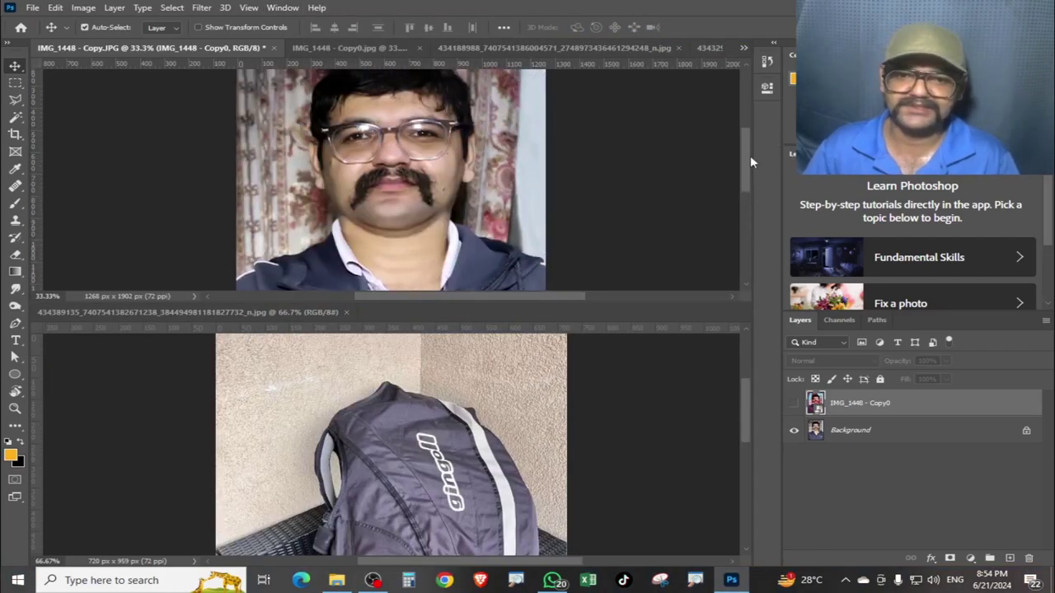
mouse_move(749, 403)
mouse_down()
mouse_move(743, 438)
mouse_move(741, 330)
mouse_move(753, 405)
mouse_up()
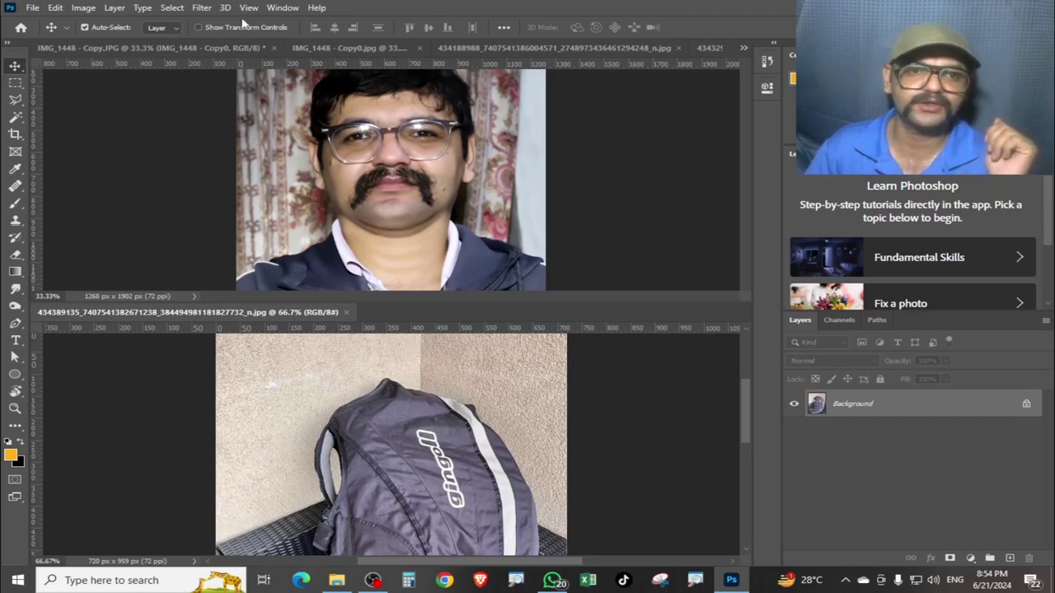
Switch to 2-up Vertical so the portrait and backpack photo sit side by side
click(282, 8)
mouse_move(334, 9)
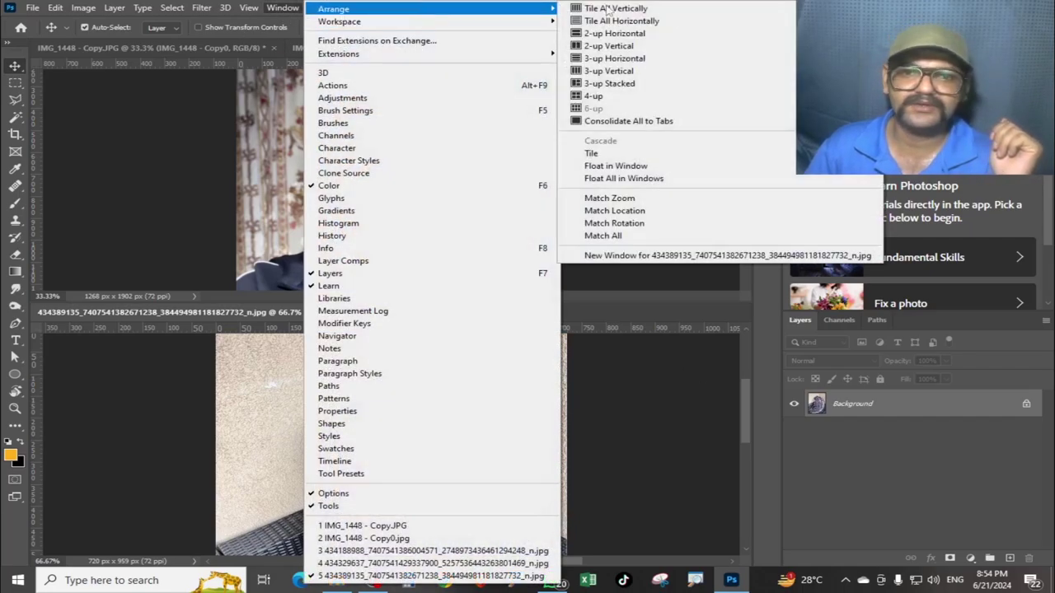
click(694, 49)
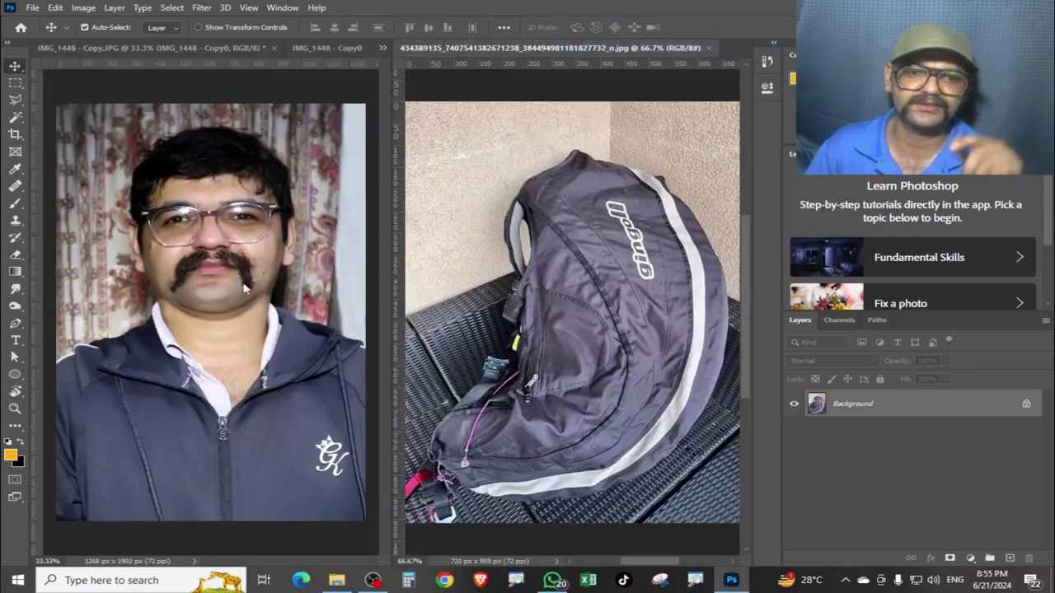
click(283, 7)
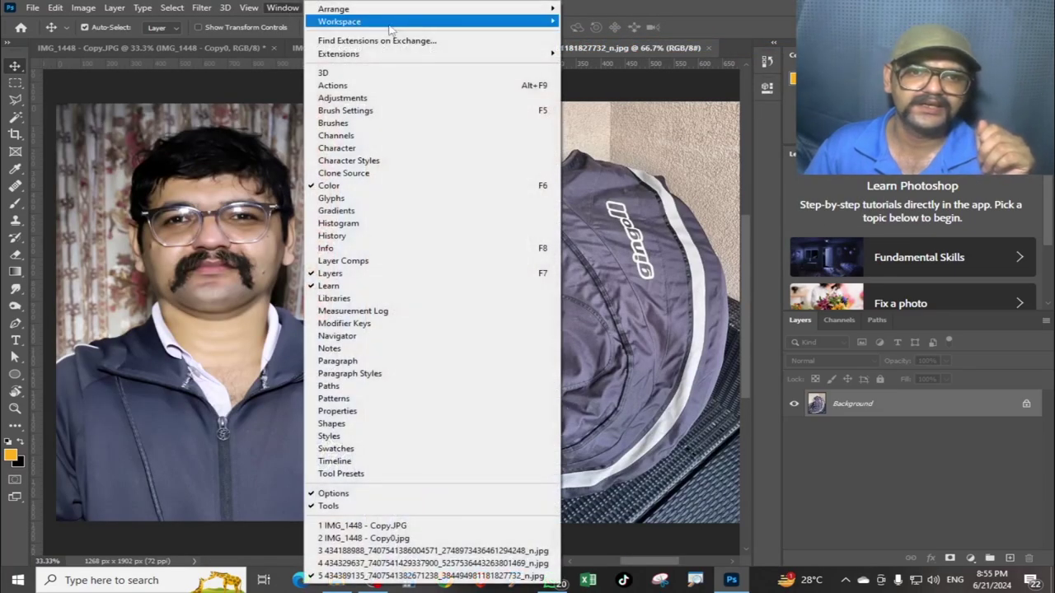
mouse_move(334, 8)
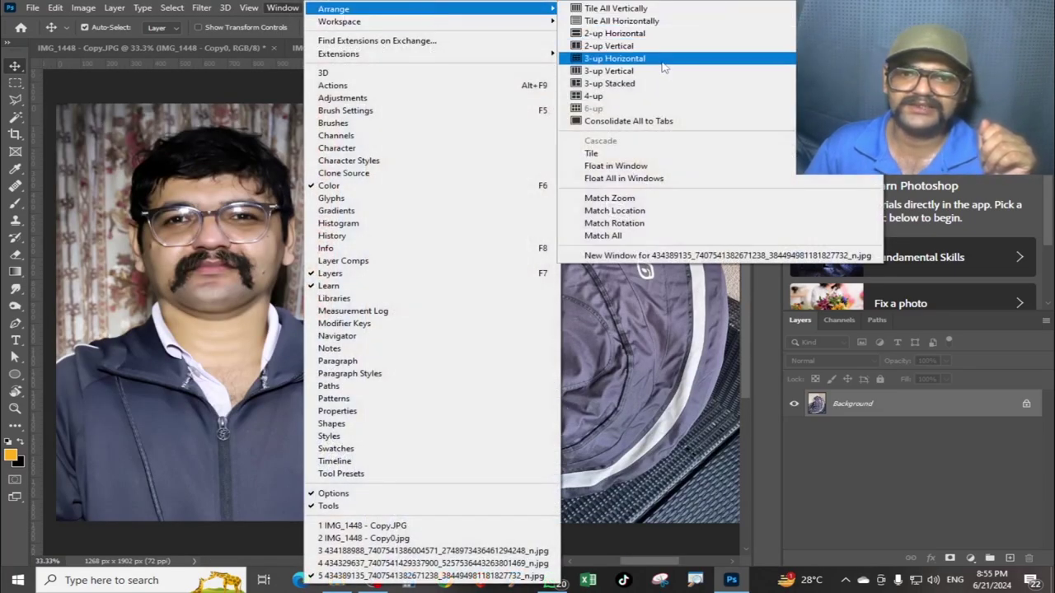
Arrange three documents in 3-up Horizontal panes and make the portrait active
click(663, 62)
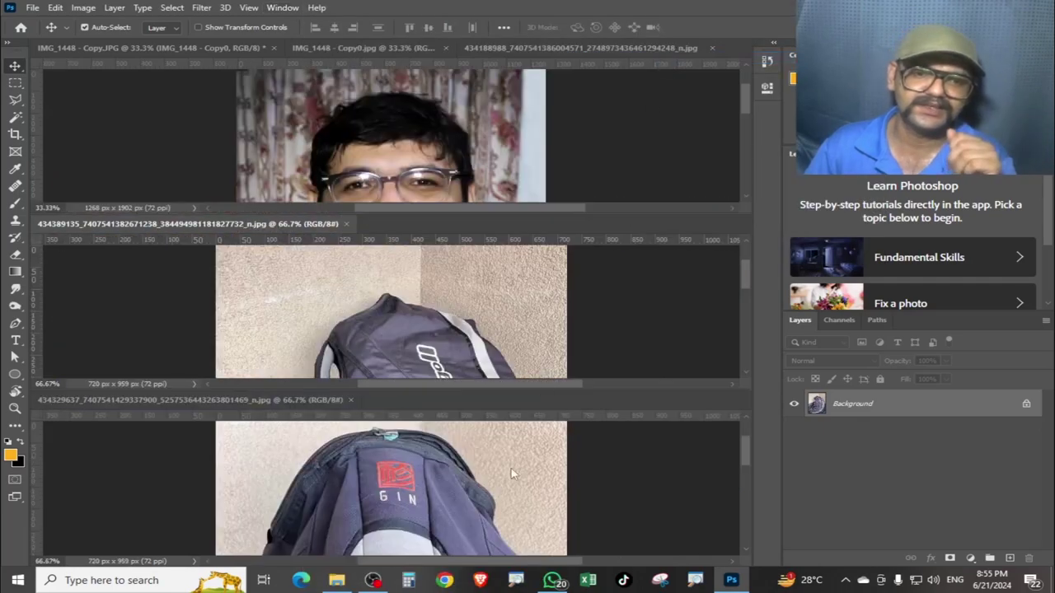
drag(747, 284, 750, 328)
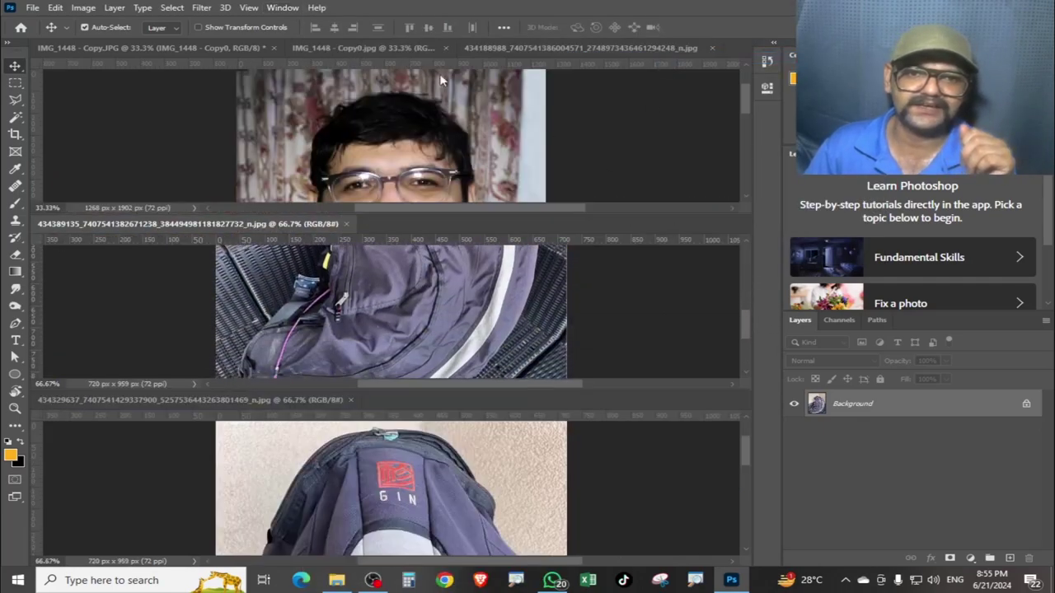
drag(387, 132, 272, 107)
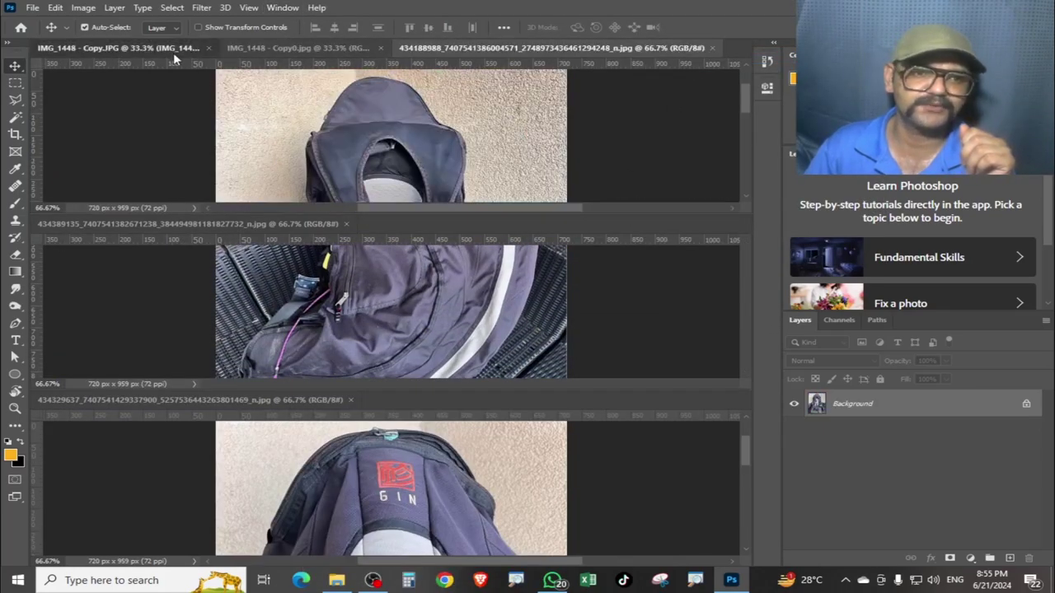
Tile the portrait and three backpack photos in a 4-up grid
click(270, 9)
mouse_move(429, 9)
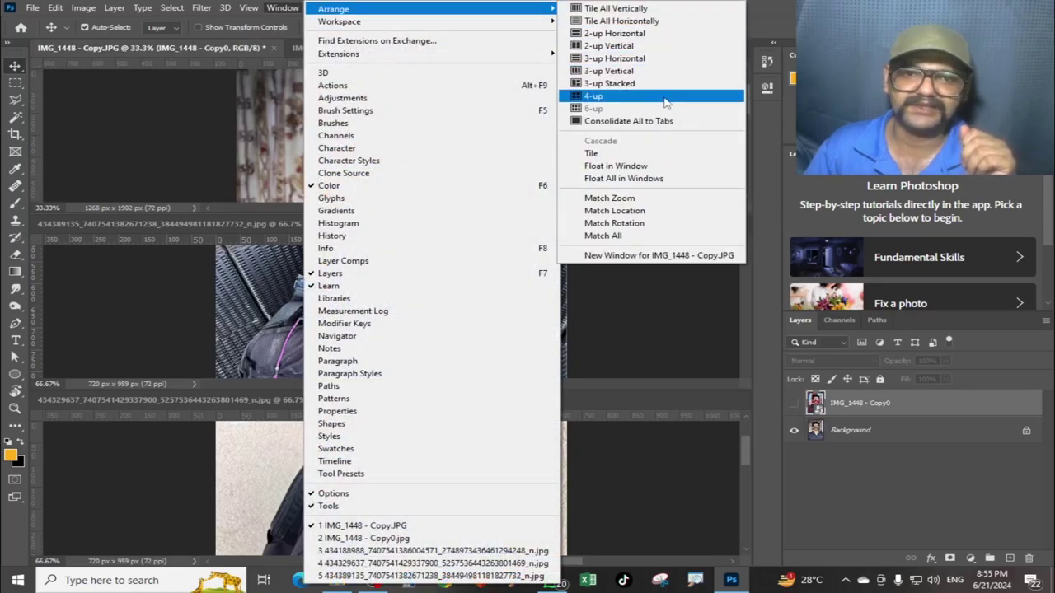
click(666, 98)
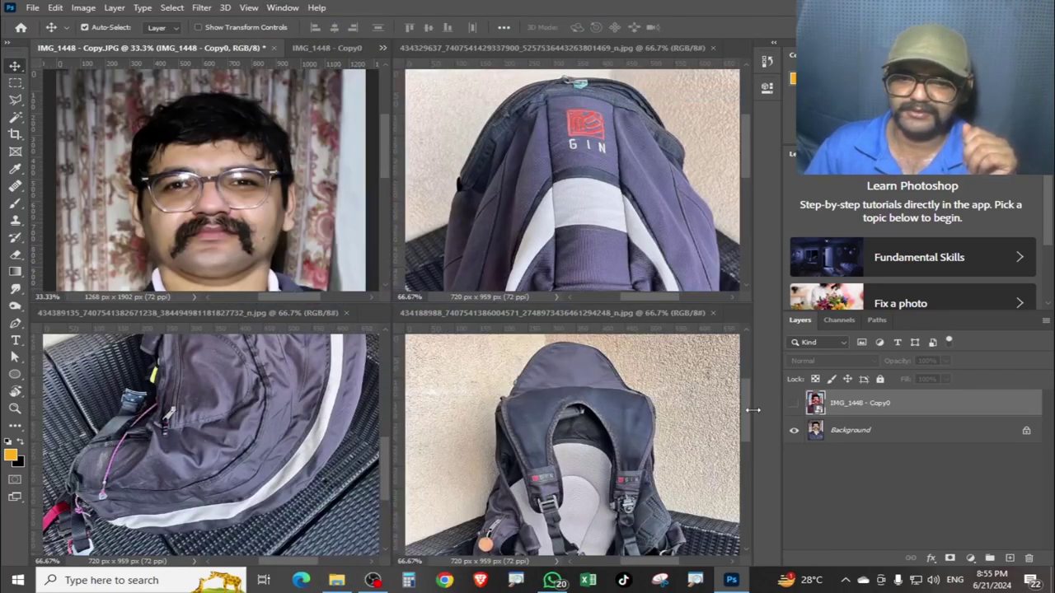
drag(748, 428, 747, 391)
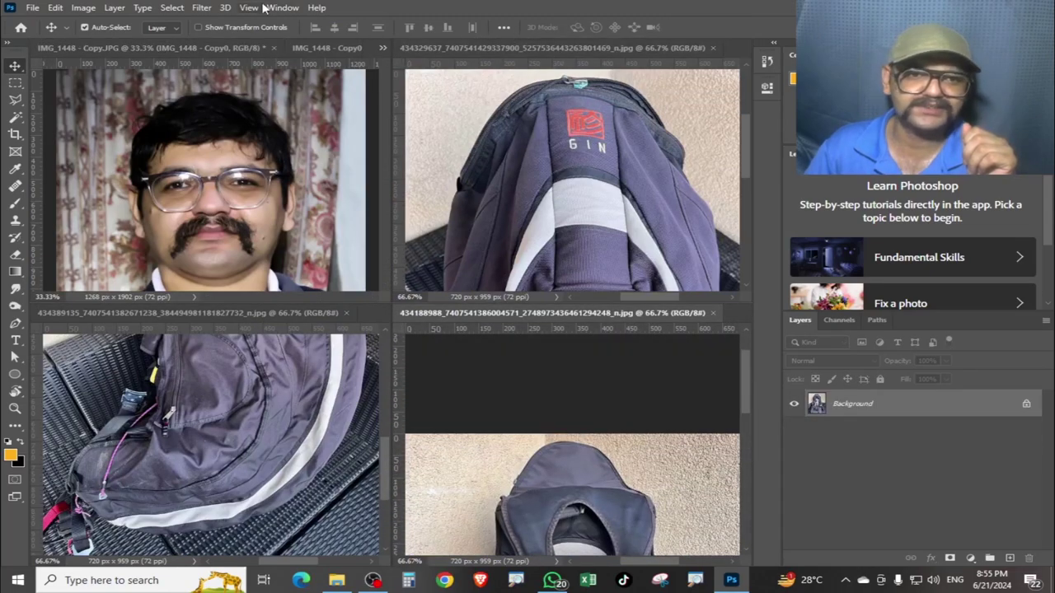
click(268, 9)
mouse_move(333, 9)
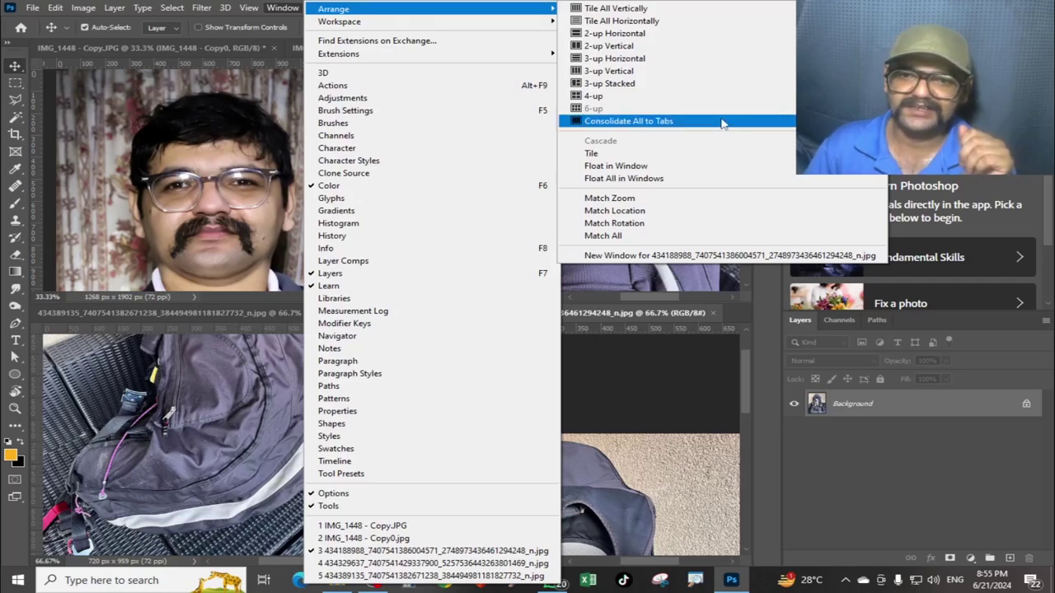
Apply Consolidate All to Tabs so every document returns to a tab
click(721, 123)
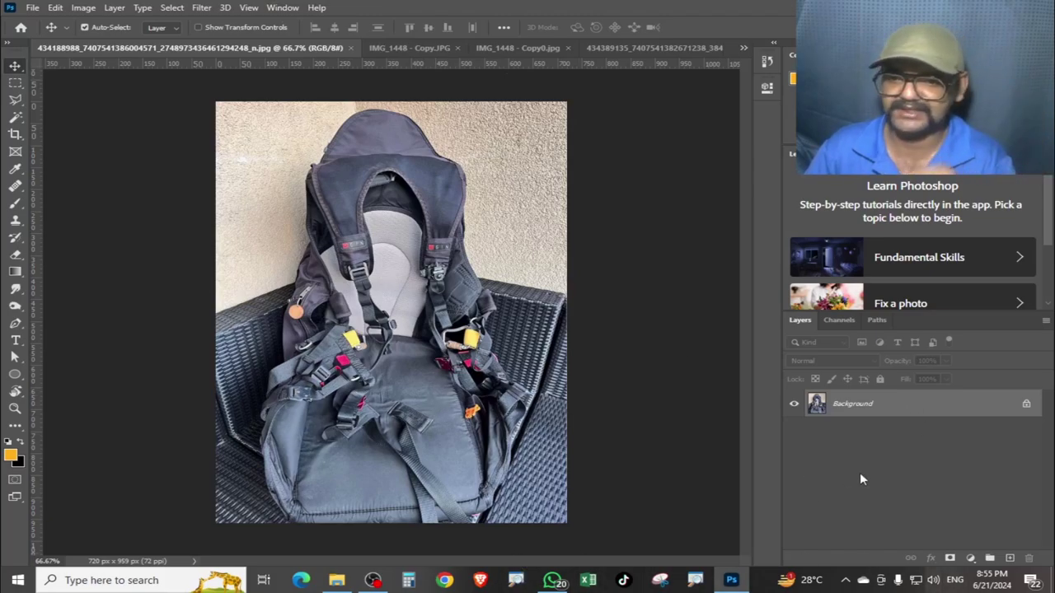
key(ctrl)
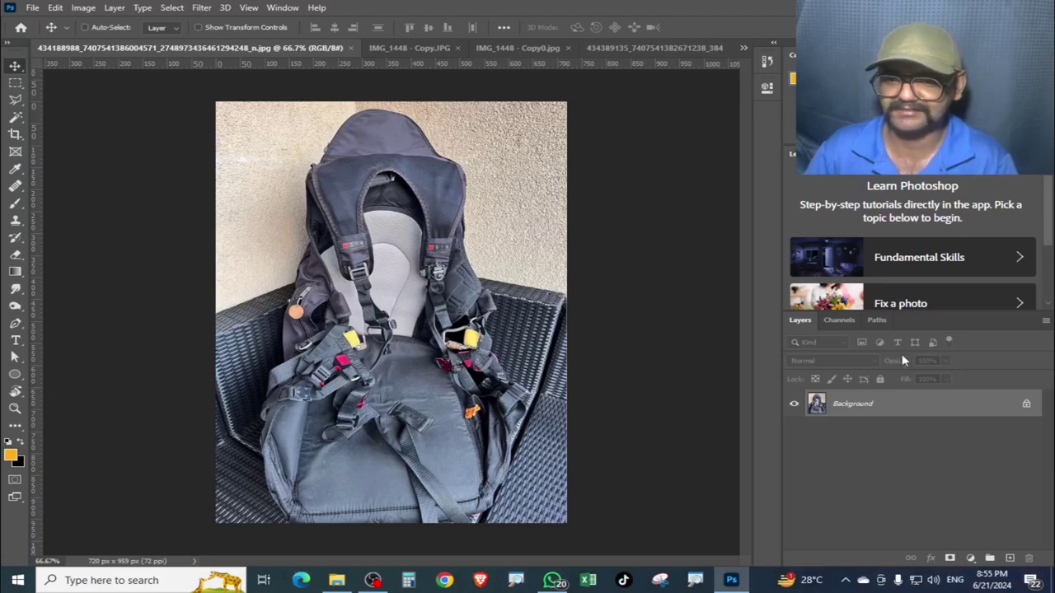